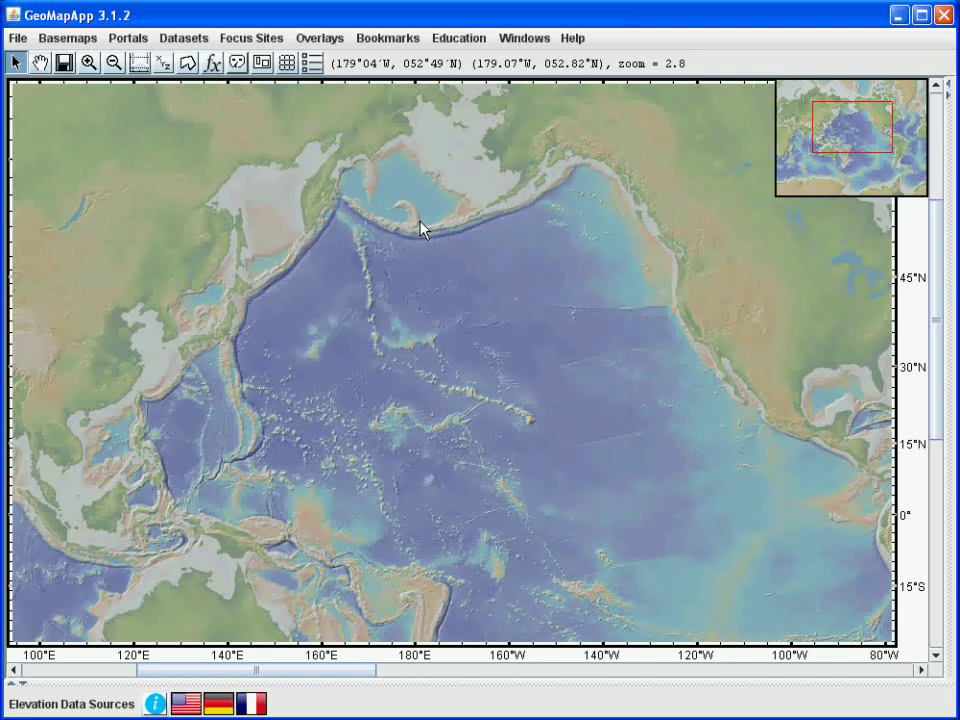
# Load the global grid Gravity Anomalies (Sandwell and Smith v18.1) over the Pacific base map
pyautogui.click(65, 40)
pyautogui.moveTo(69, 86)
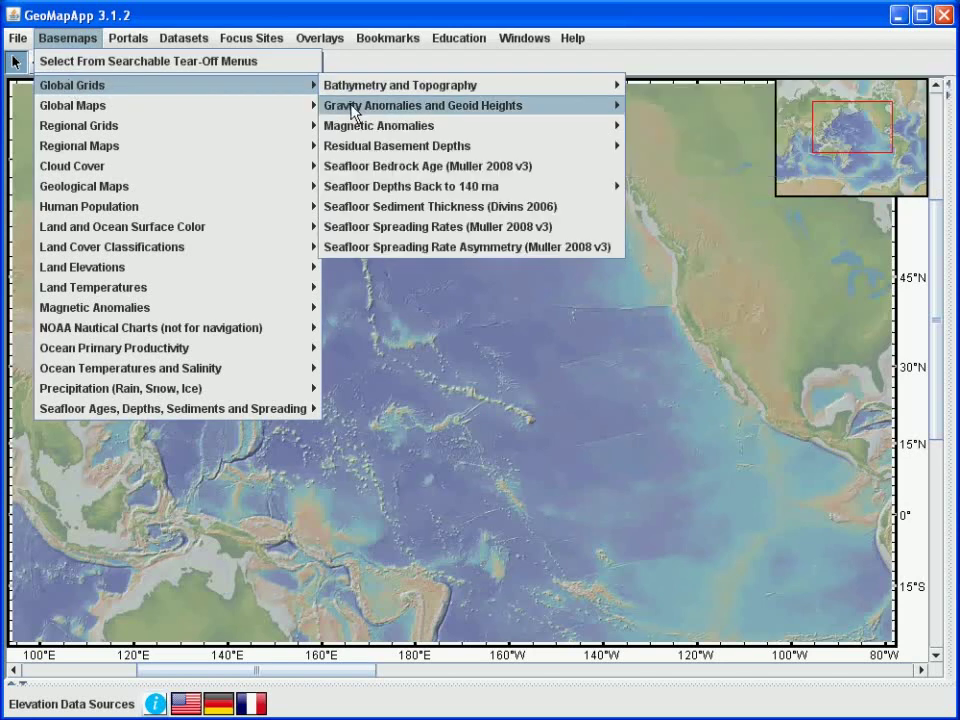
pyautogui.moveTo(372, 112)
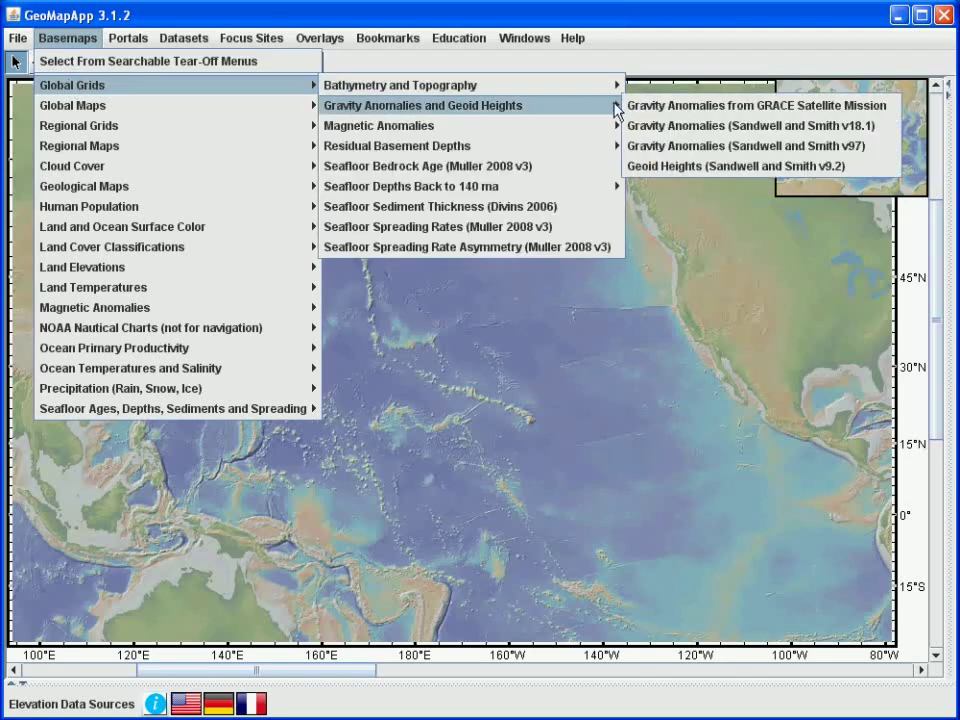
pyautogui.click(660, 128)
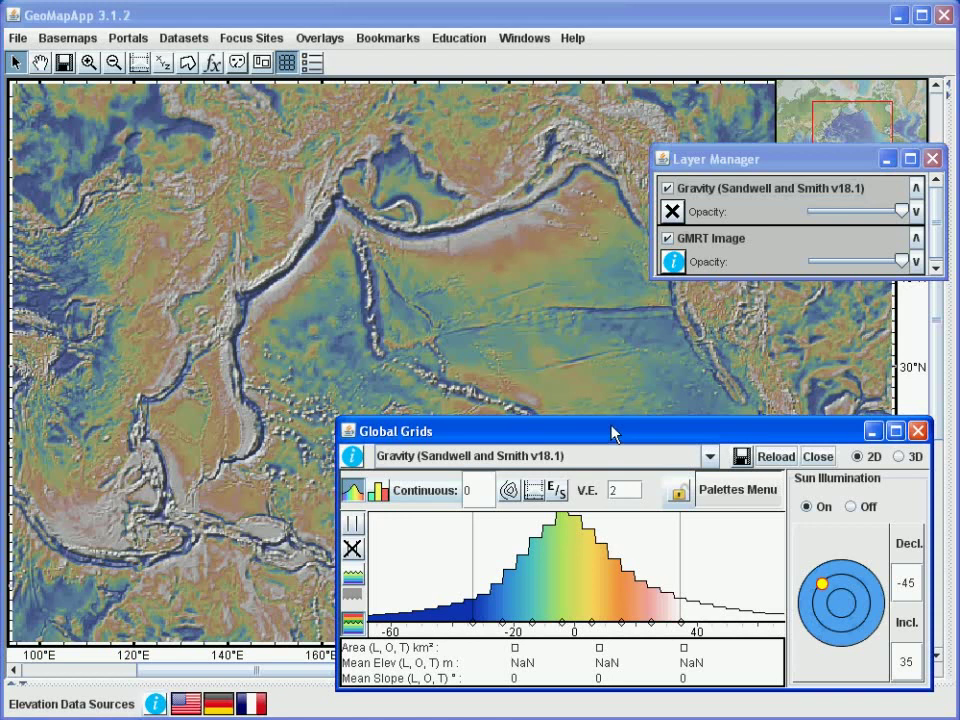
# Toggle the gravity layer off and back on, slightly lower its opacity, and put the Layer Manager away
pyautogui.click(668, 189)
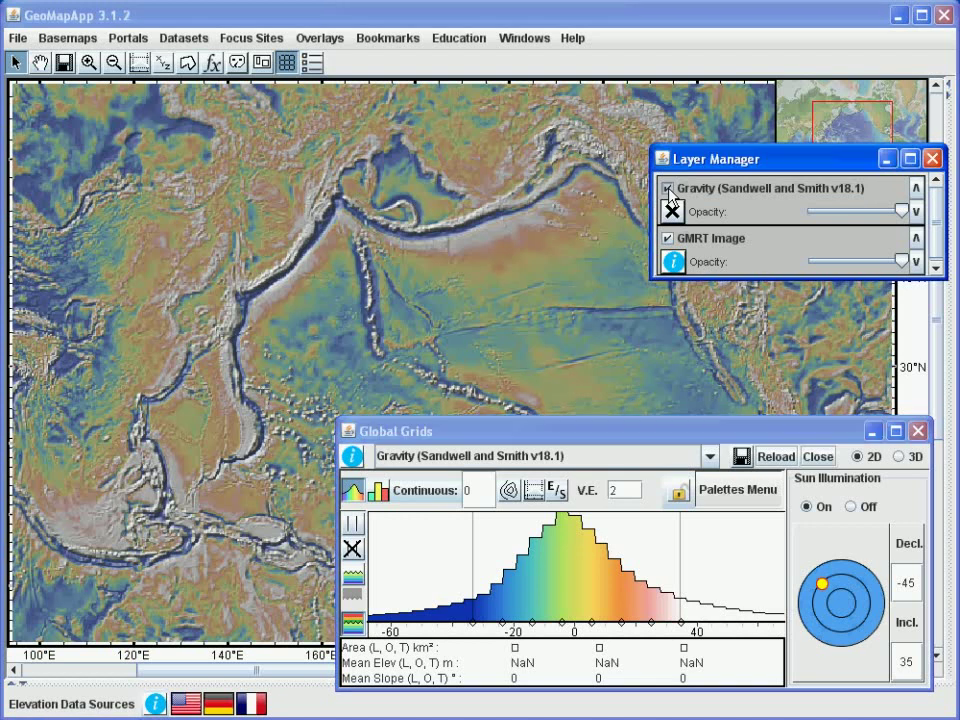
pyautogui.click(668, 189)
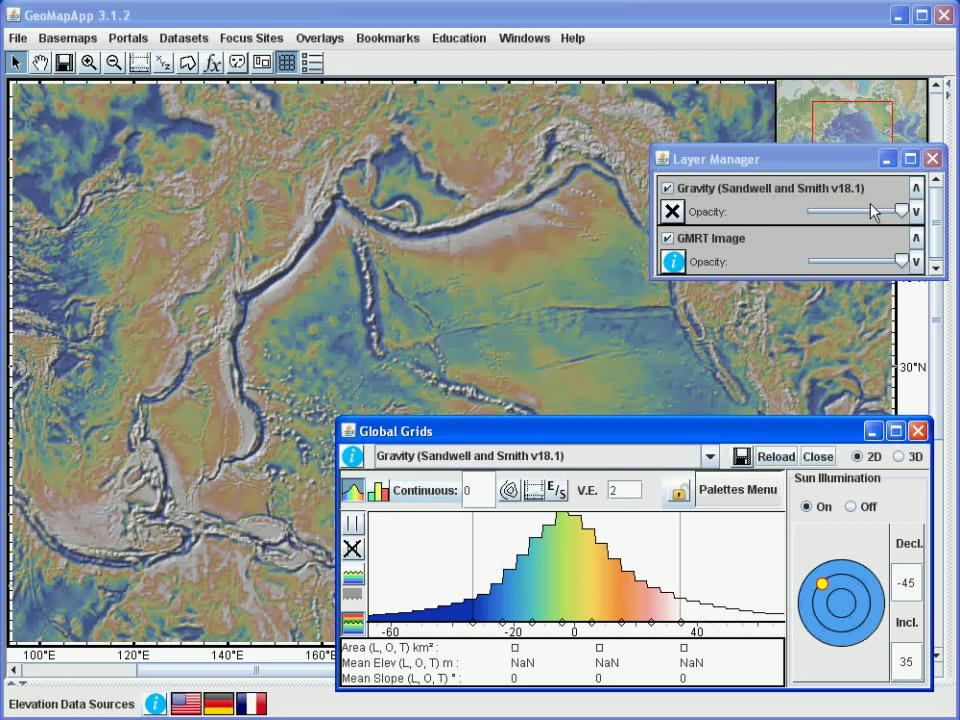
pyautogui.moveTo(905, 215)
pyautogui.mouseDown()
pyautogui.moveTo(810, 214)
pyautogui.moveTo(900, 212)
pyautogui.mouseUp()
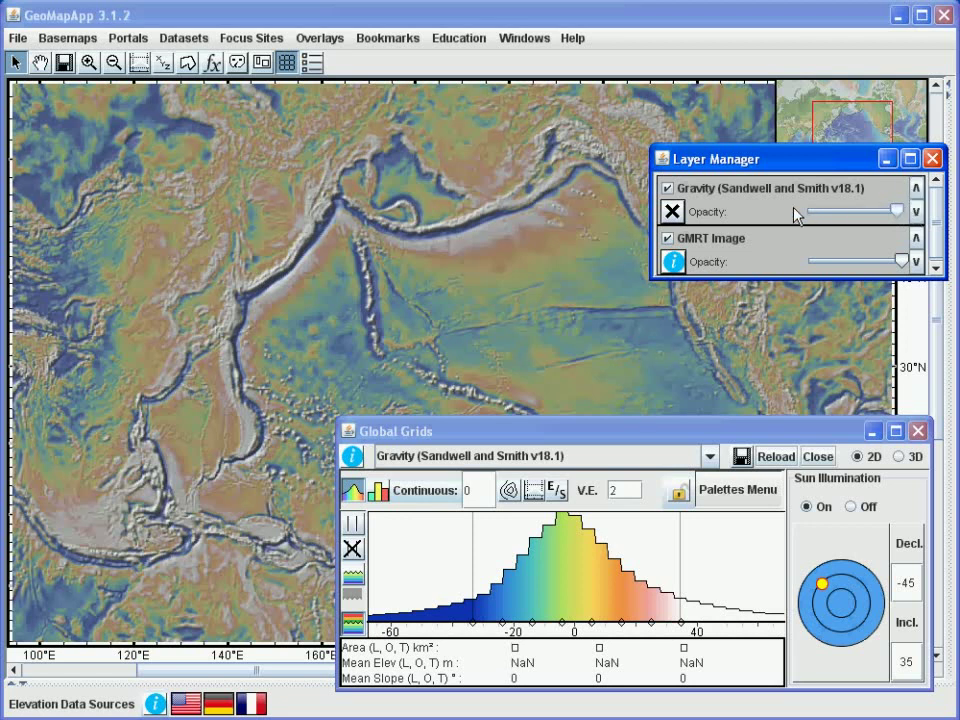
pyautogui.click(886, 160)
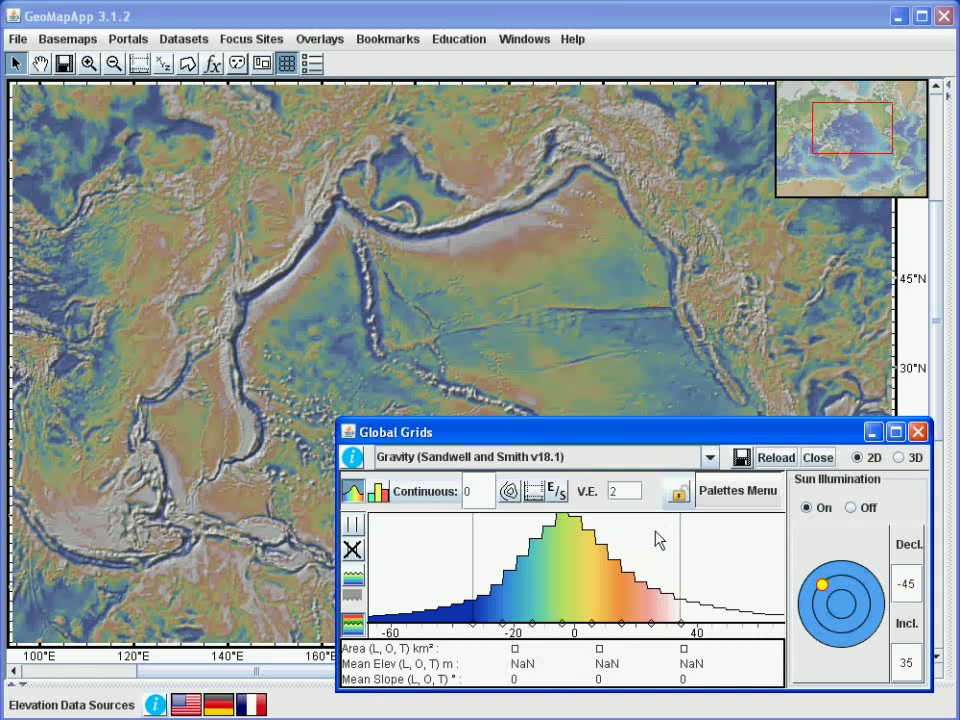
# Review the available color palettes, then narrow the gravity color scale to about -23 to 22 mgal
pyautogui.click(733, 497)
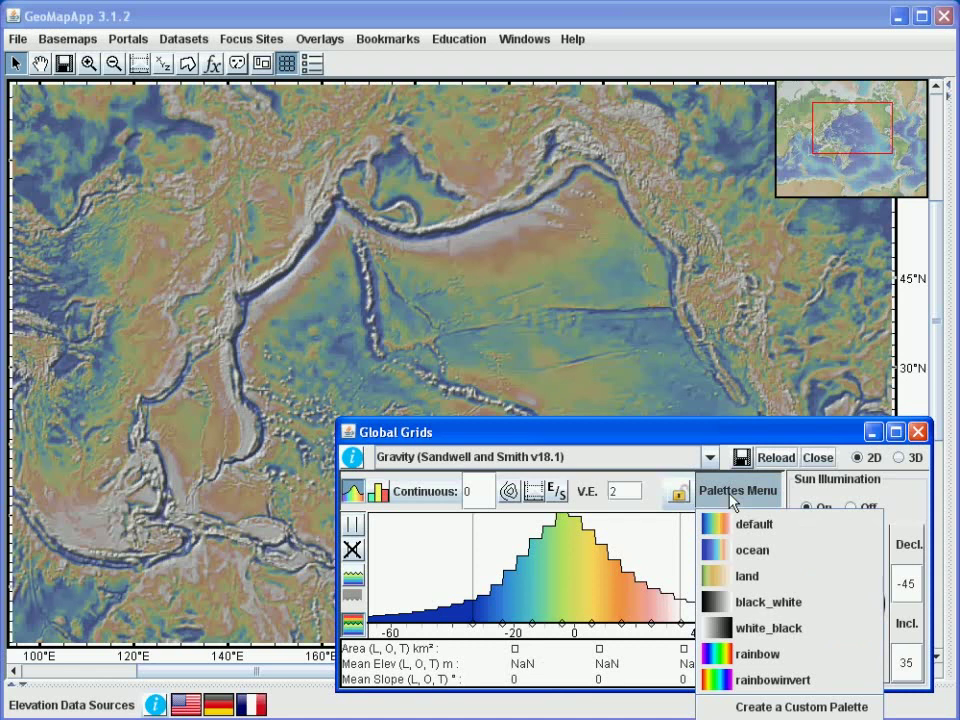
pyautogui.click(731, 500)
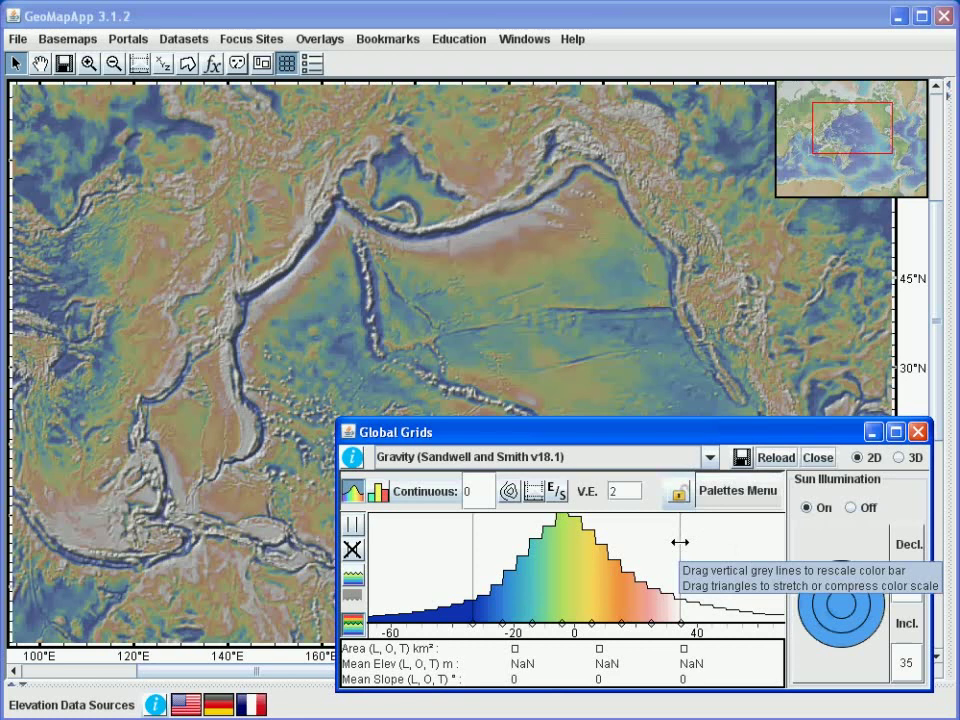
pyautogui.moveTo(680, 542); pyautogui.dragTo(642, 542)
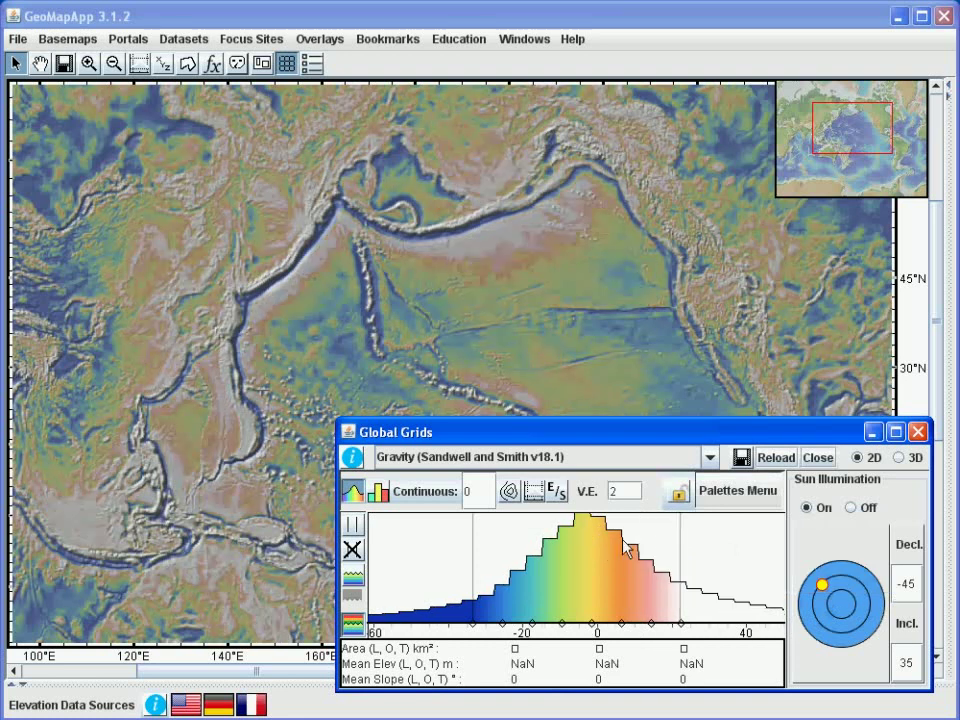
pyautogui.moveTo(472, 536); pyautogui.dragTo(511, 538)
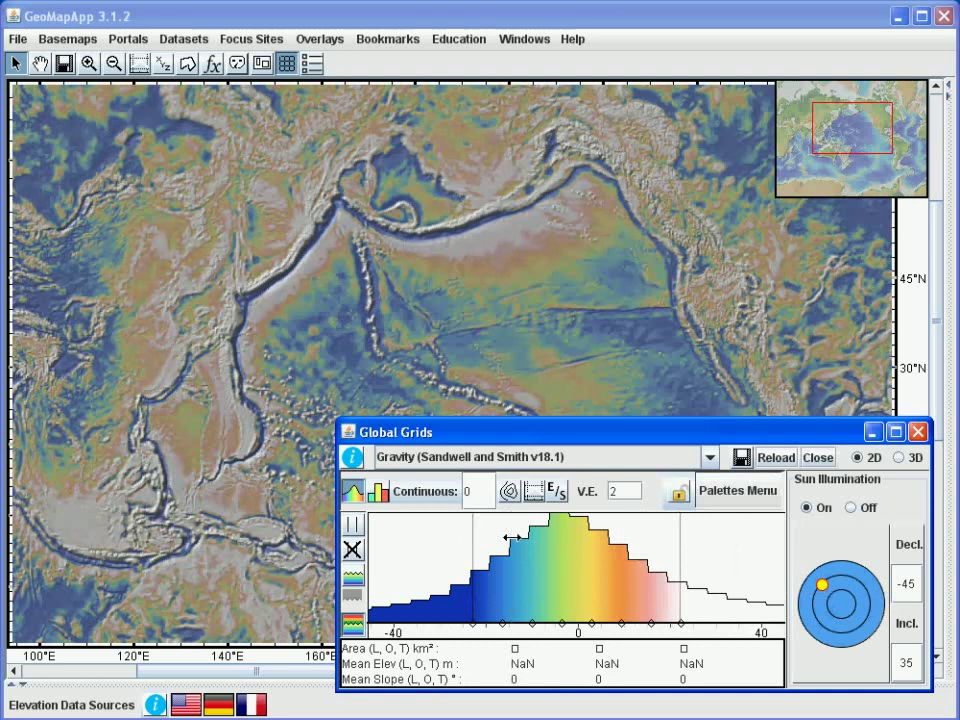
# Set the vertical exaggeration of the gravity grid to 6
pyautogui.click(619, 491)
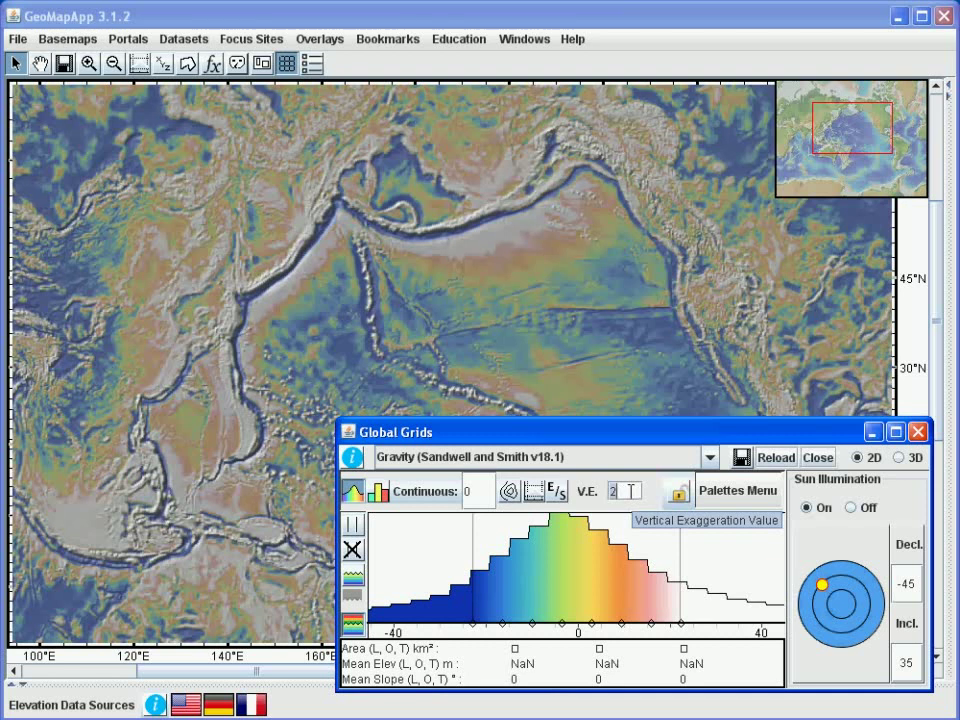
pyautogui.press('BackSpace')
pyautogui.write('6')
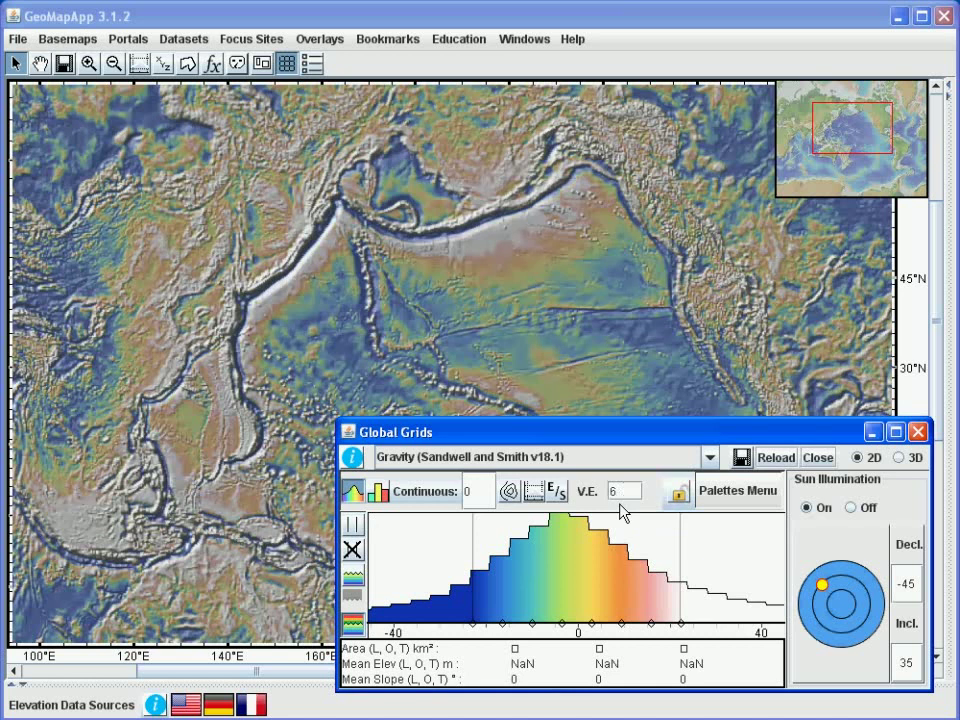
# Contour the gravity grid with an interval of 50 and a maximum of 200
pyautogui.click(508, 491)
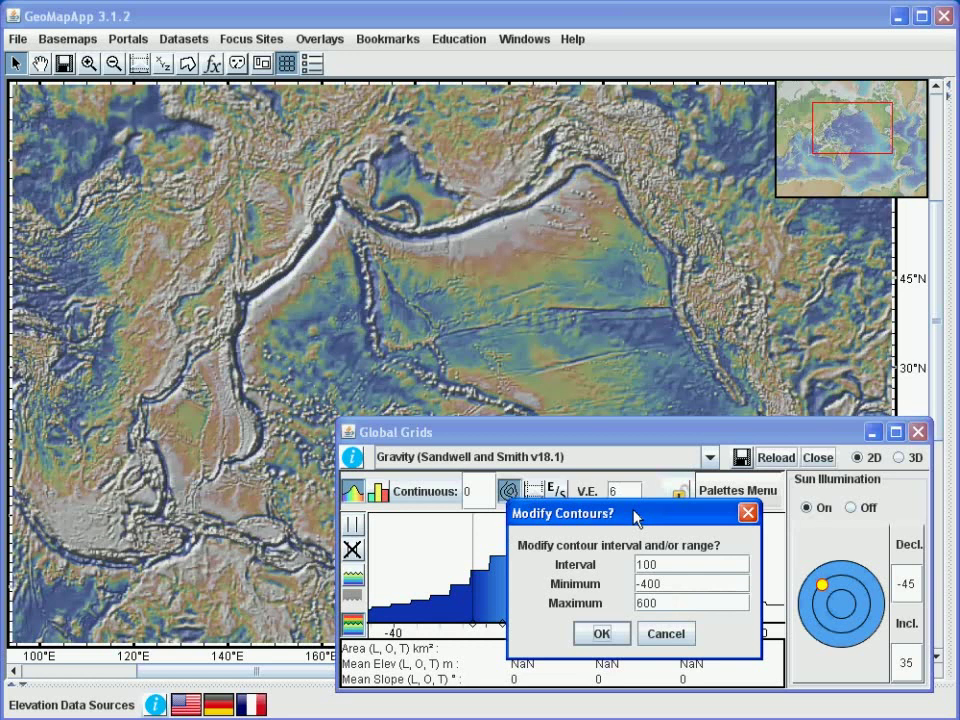
pyautogui.click(650, 564)
pyautogui.press('BackSpace')
pyautogui.press('BackSpace')
pyautogui.write('5')
pyautogui.click(647, 602)
pyautogui.press('BackSpace')
pyautogui.write('3')
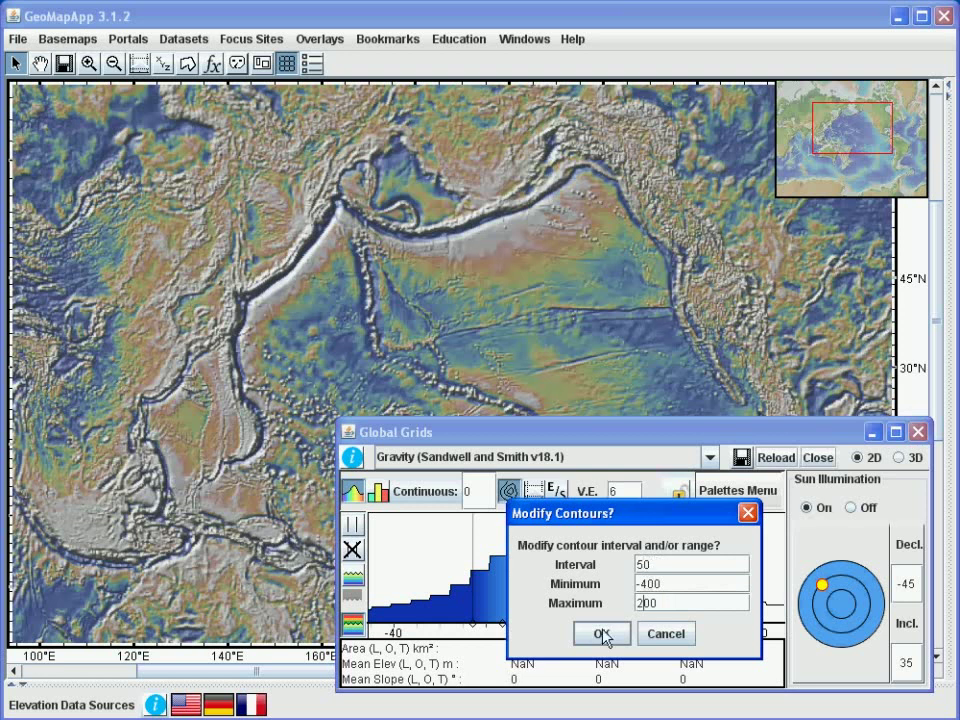
pyautogui.click(603, 634)
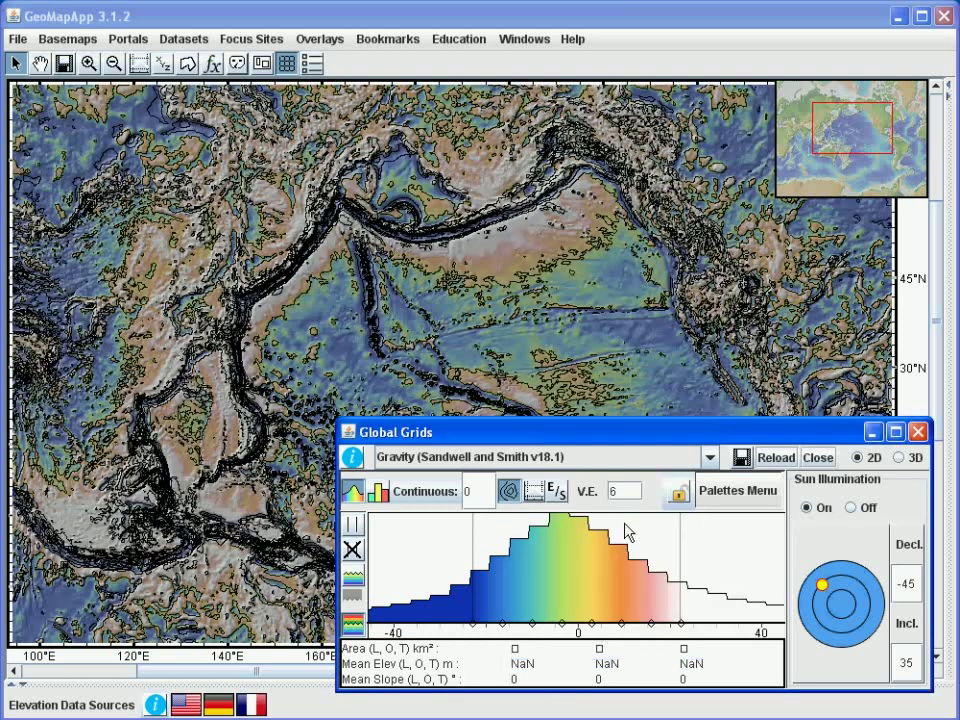
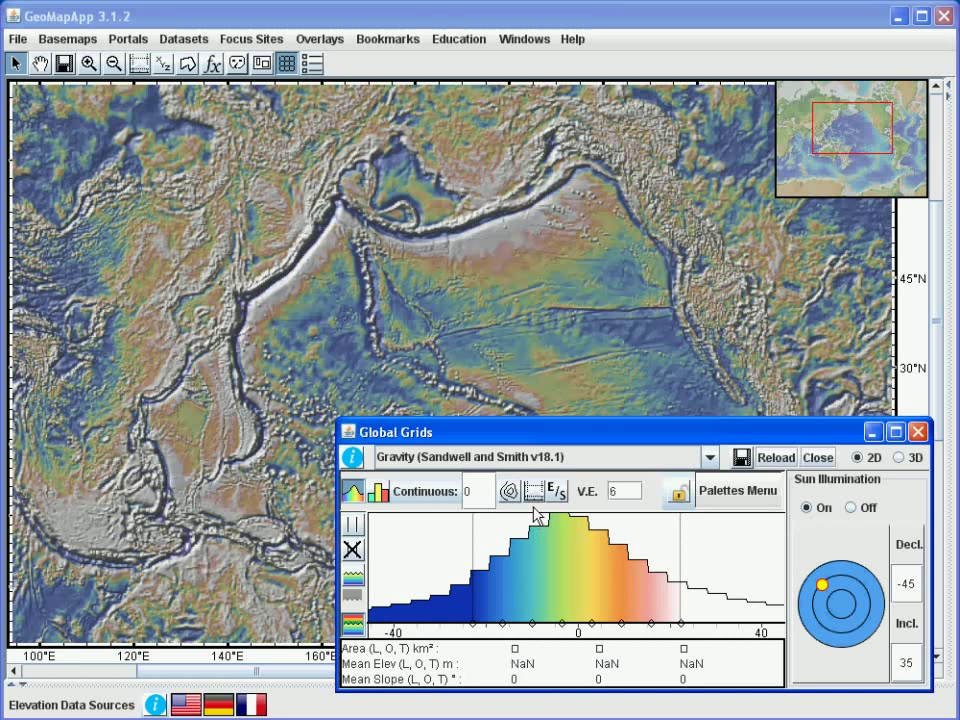
# Draw a gravity profile across the North Pacific from about 139°E to 140°W and switch it to a straight line
pyautogui.click(534, 492)
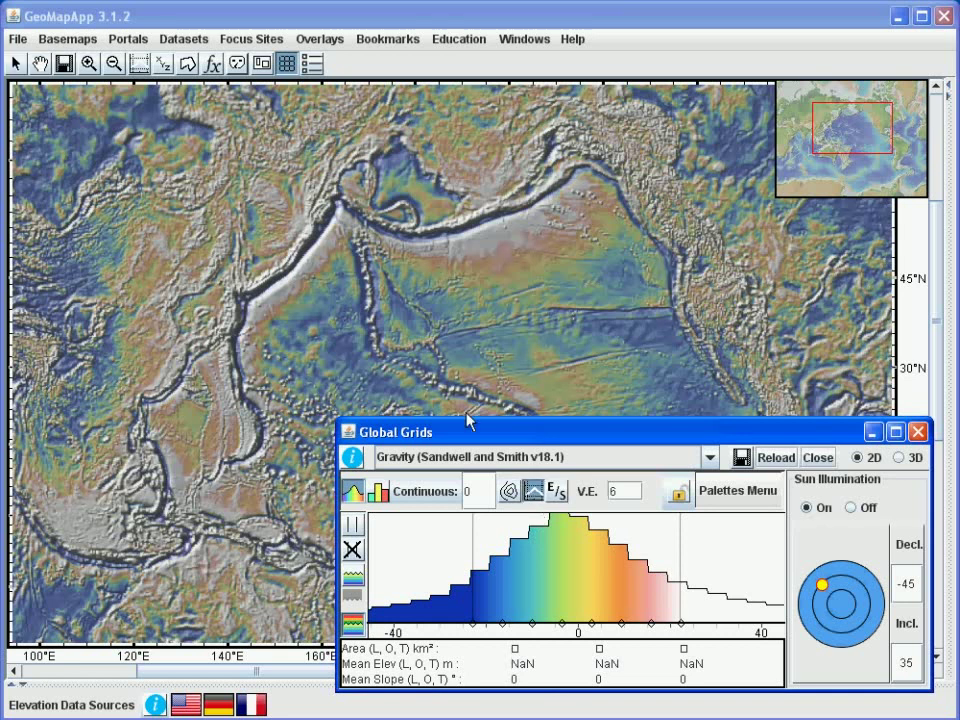
pyautogui.moveTo(290, 209); pyautogui.dragTo(602, 274)
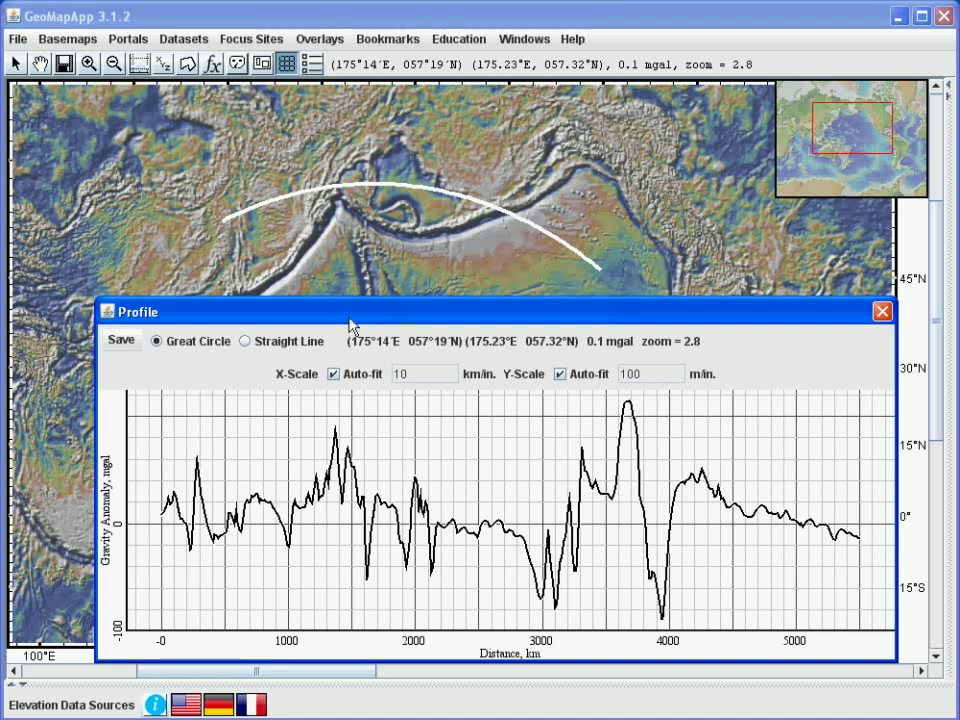
pyautogui.click(244, 342)
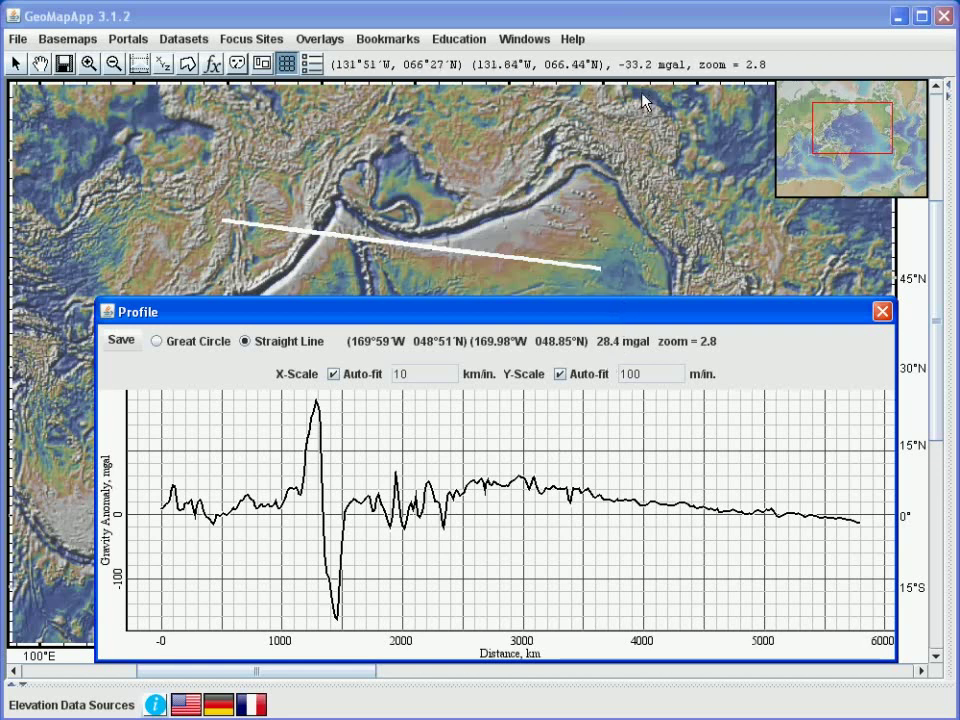
# Check the formats available for saving the profile, then close the profile
pyautogui.click(122, 341)
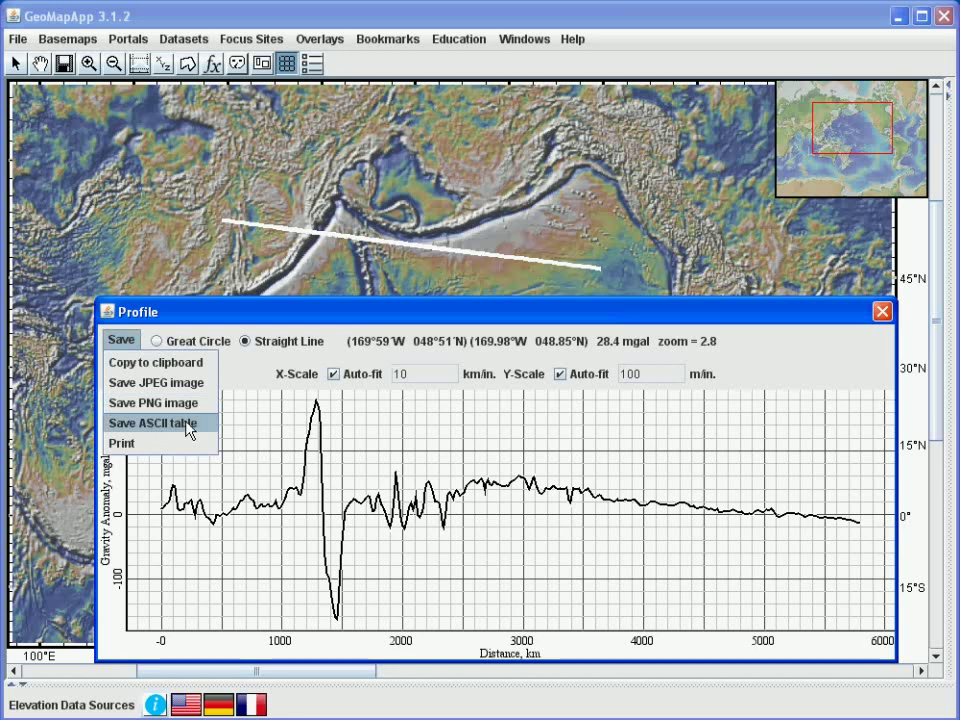
pyautogui.click(240, 380)
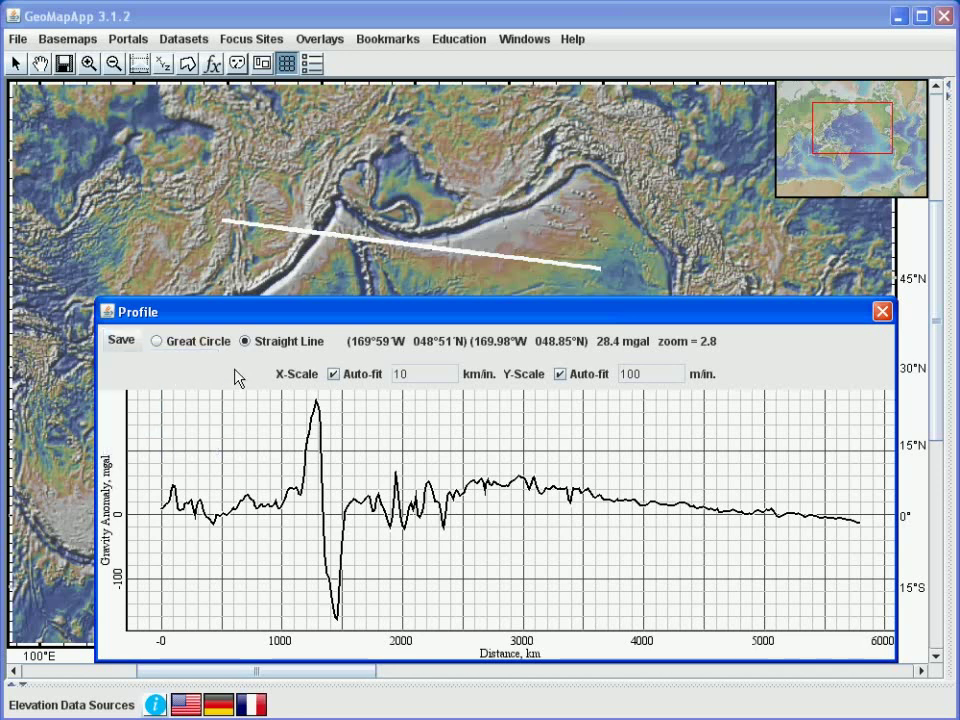
pyautogui.click(882, 311)
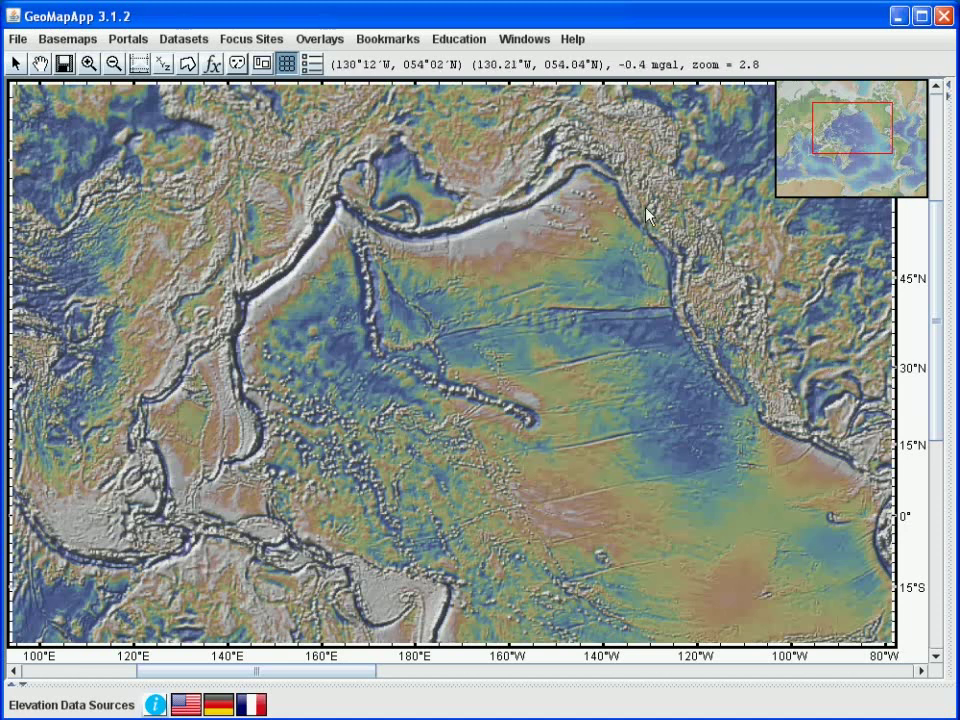
# Bring back the Global Grids window, toggle sun illumination off and on, and move the sun to declination 82, inclination 31
pyautogui.click(524, 40)
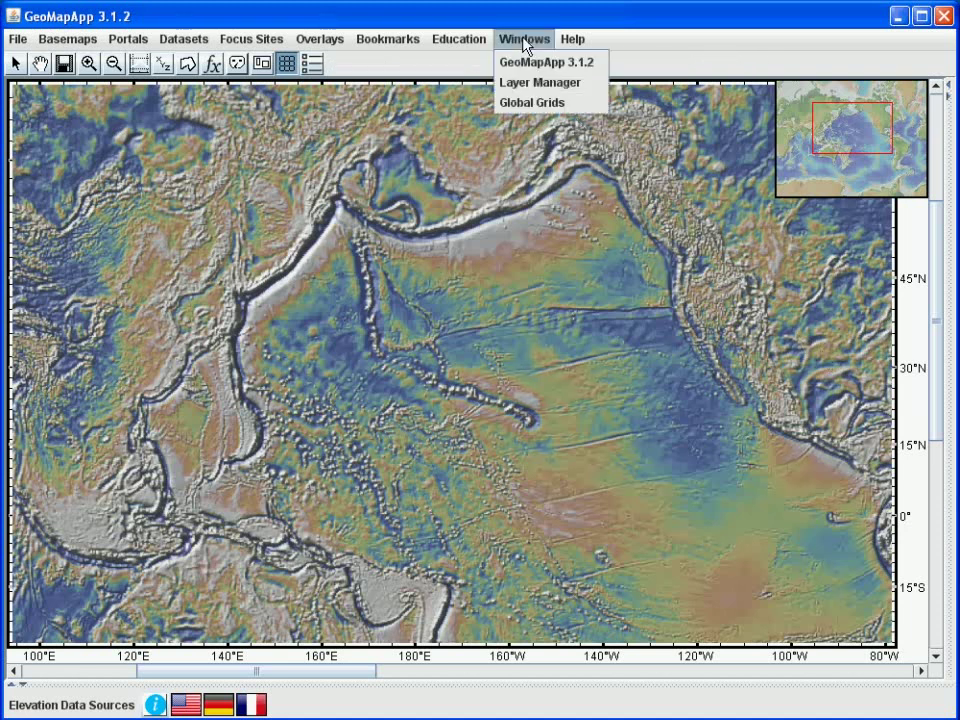
pyautogui.click(538, 103)
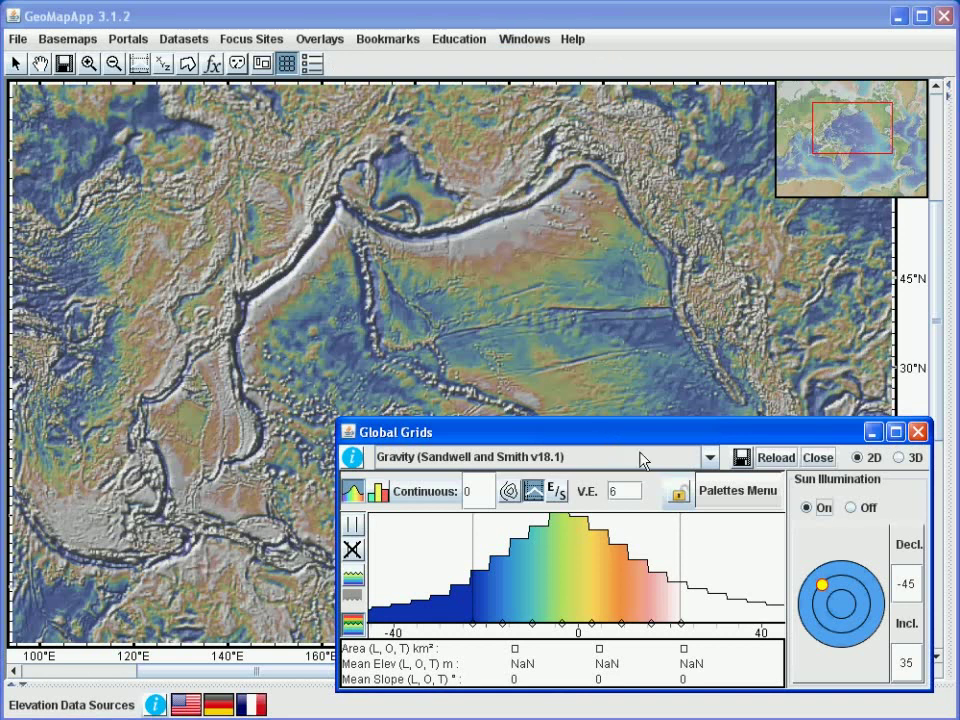
pyautogui.click(851, 508)
pyautogui.click(808, 508)
pyautogui.moveTo(822, 586); pyautogui.dragTo(868, 602)
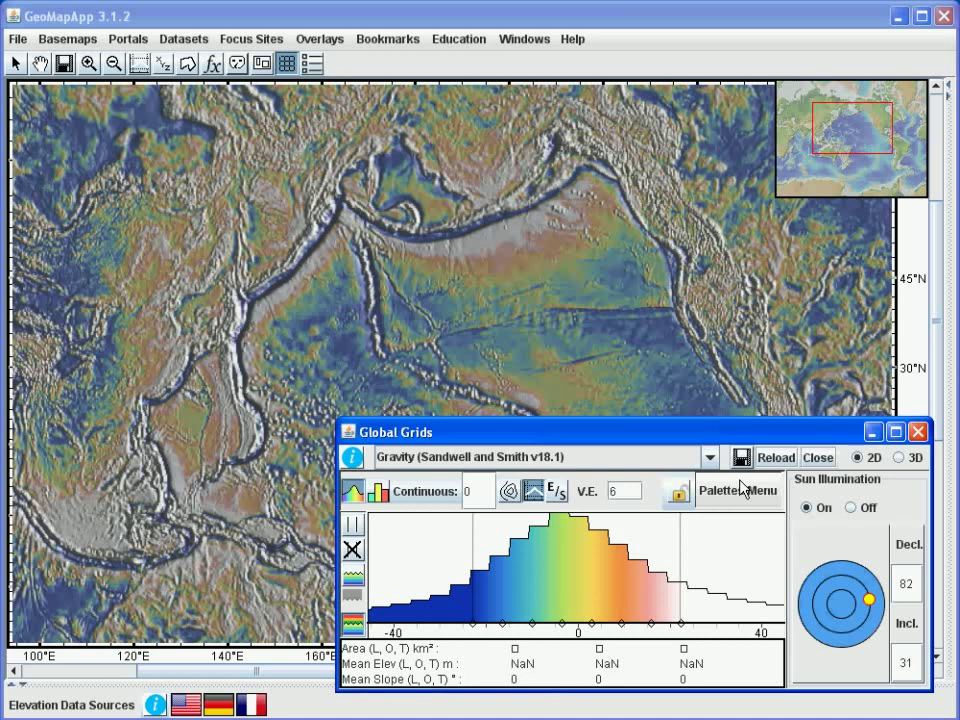
# Check the save options for the gravity grid, then close the grid to return to the topography base map
pyautogui.click(741, 458)
pyautogui.click(814, 457)
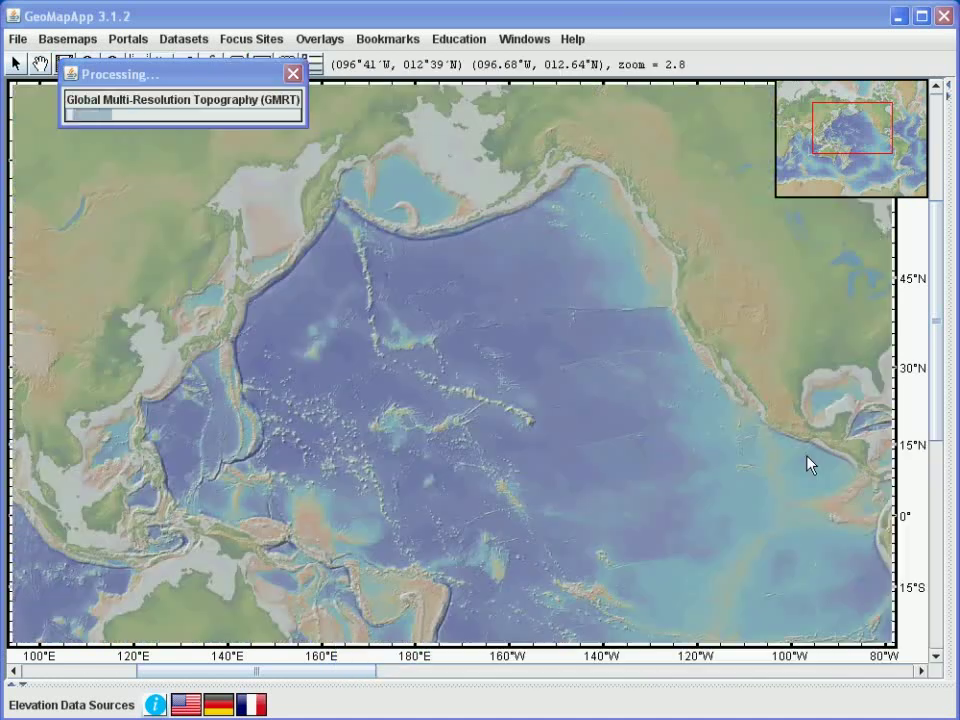